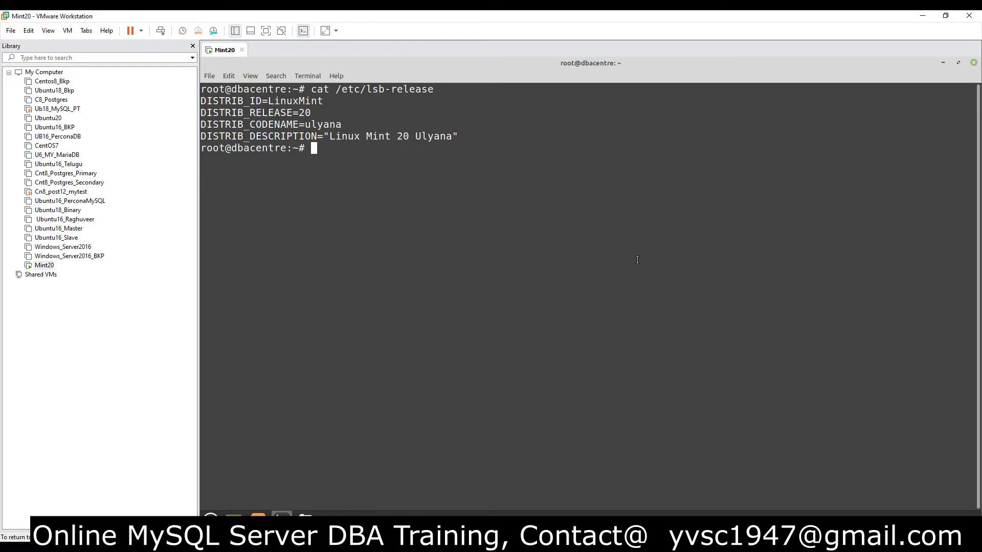
Copy the wget download command for the MySQL apt config package from the notes.
left_click(420, 484)
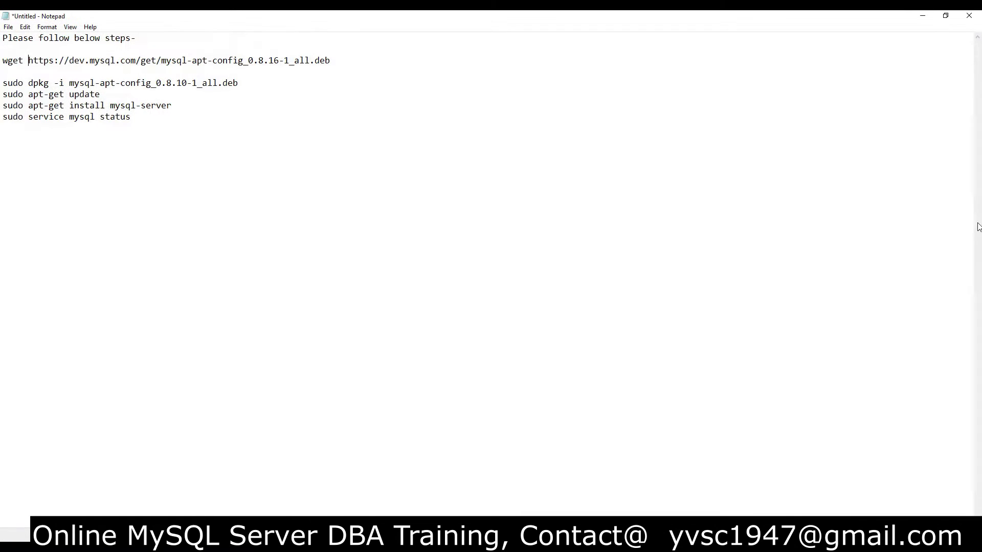
left_click_drag(337, 59, 5, 61)
key("ctrl+c")
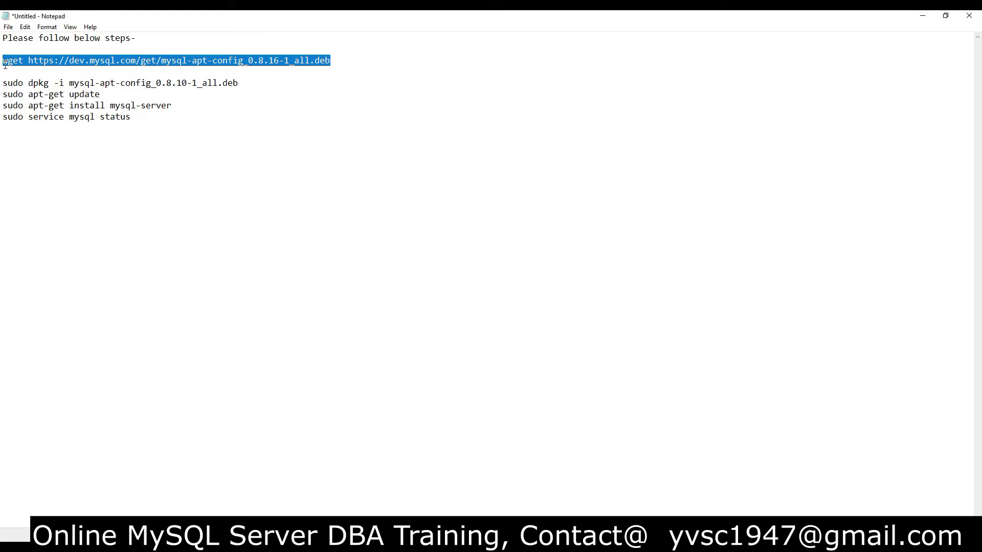
left_click(923, 16)
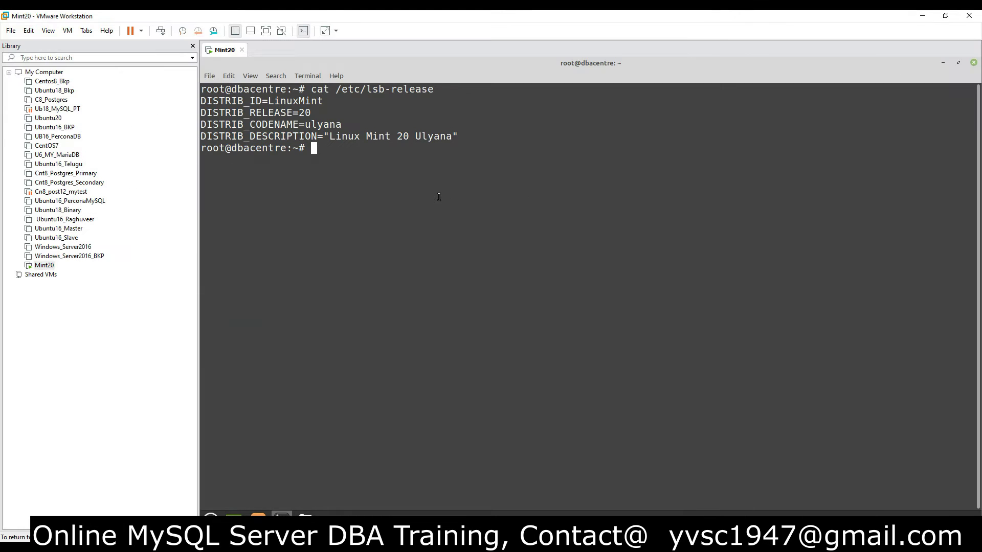
Download mysql-apt-config_0.8.16-1_all.deb with wget and launch its dpkg -i install.
right_click(436, 194)
left_click(467, 261)
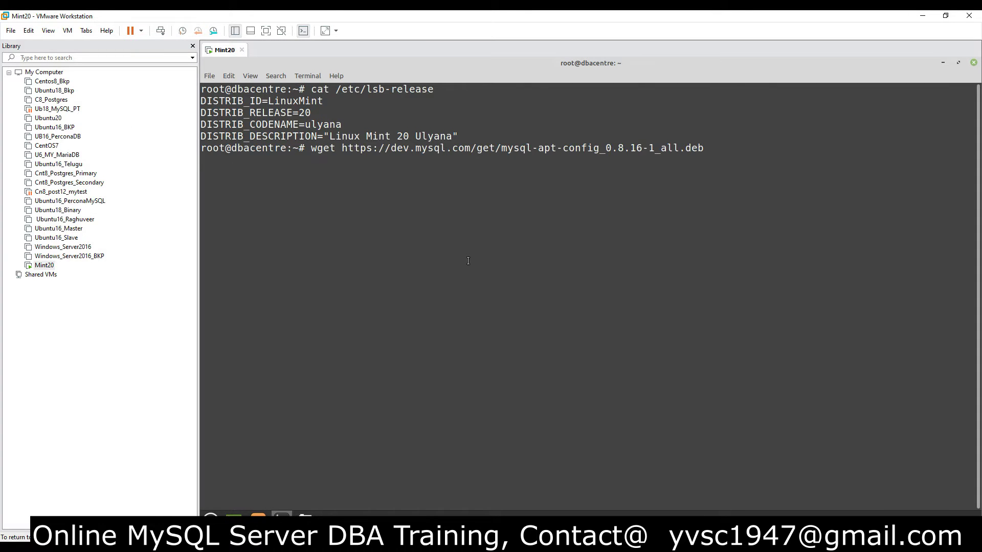
key("Return")
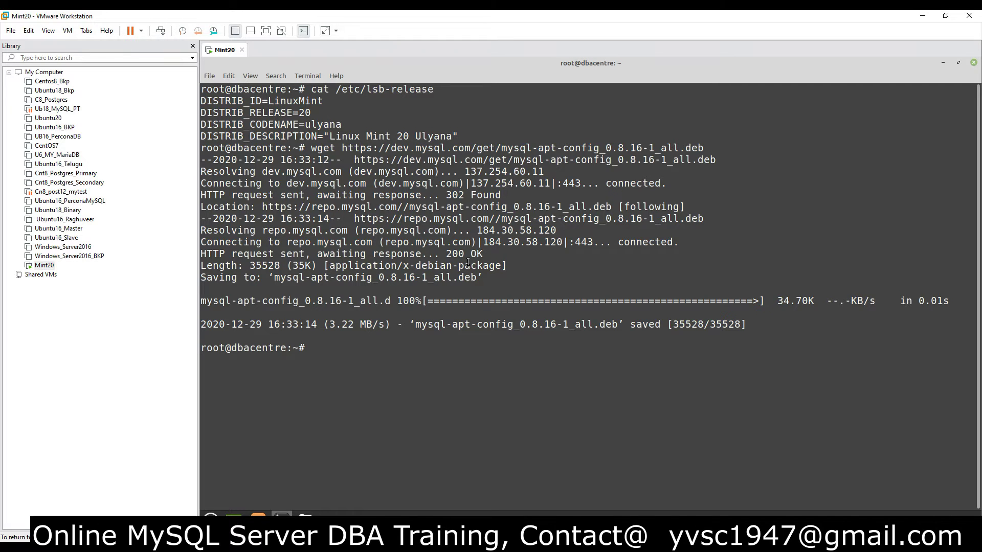
type("dpkg ")
type("-i m")
key("Tab")
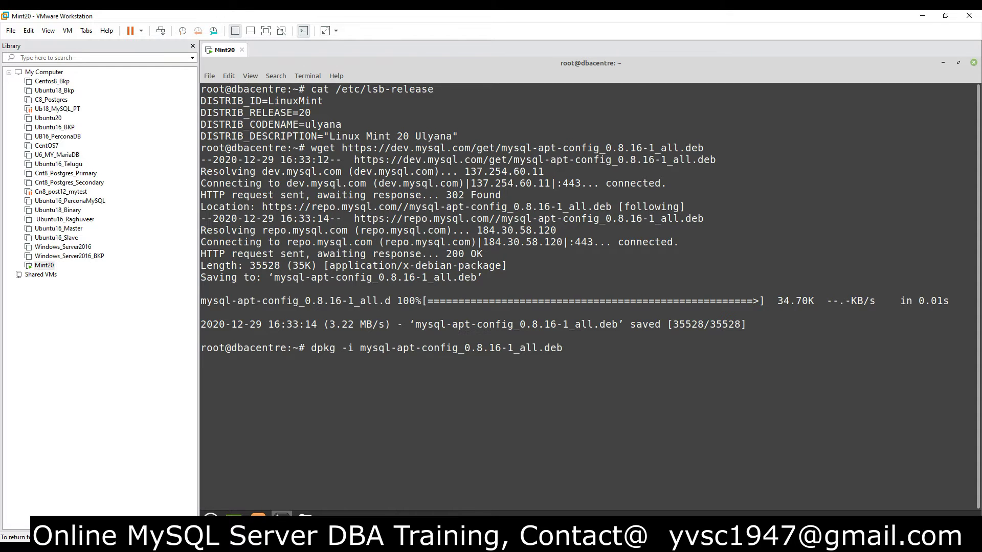
key("Return")
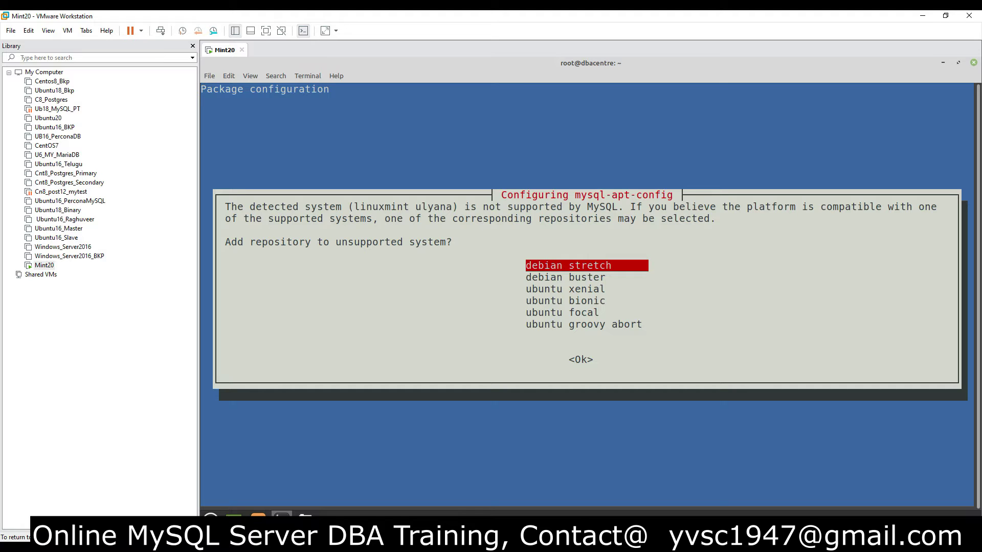
Choose the debian stretch repository and mysql-8.0 server version, then confirm with Ok.
key("Return")
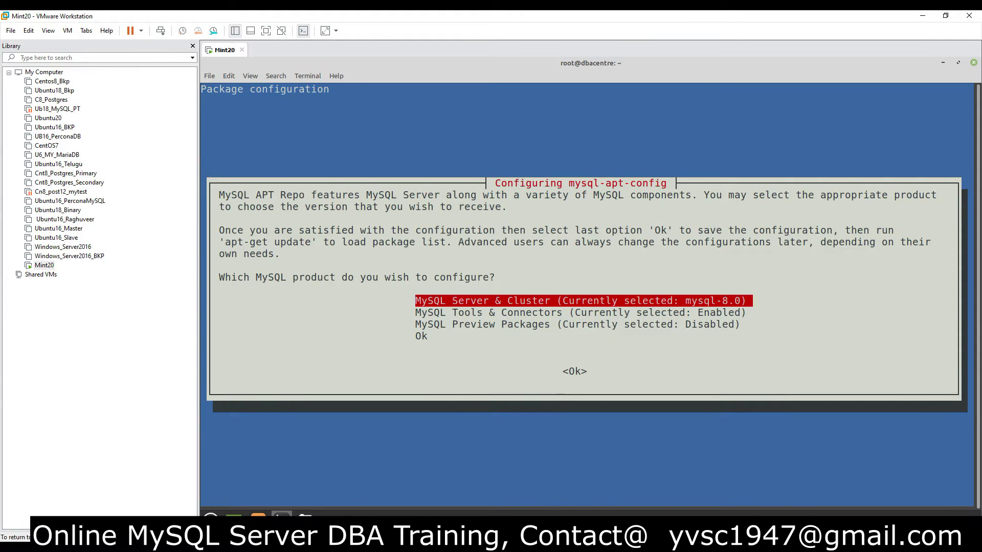
key("Return")
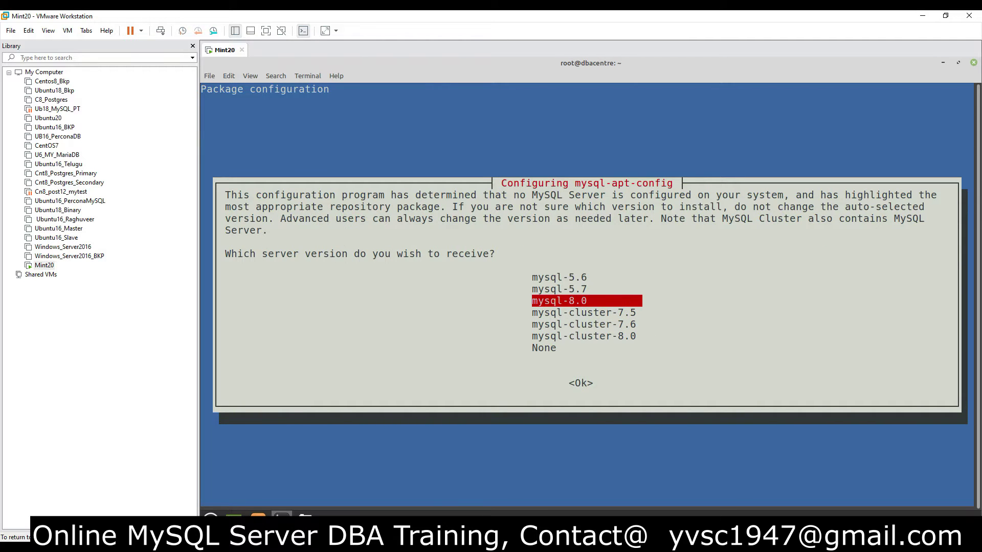
key("Return")
key("Down")
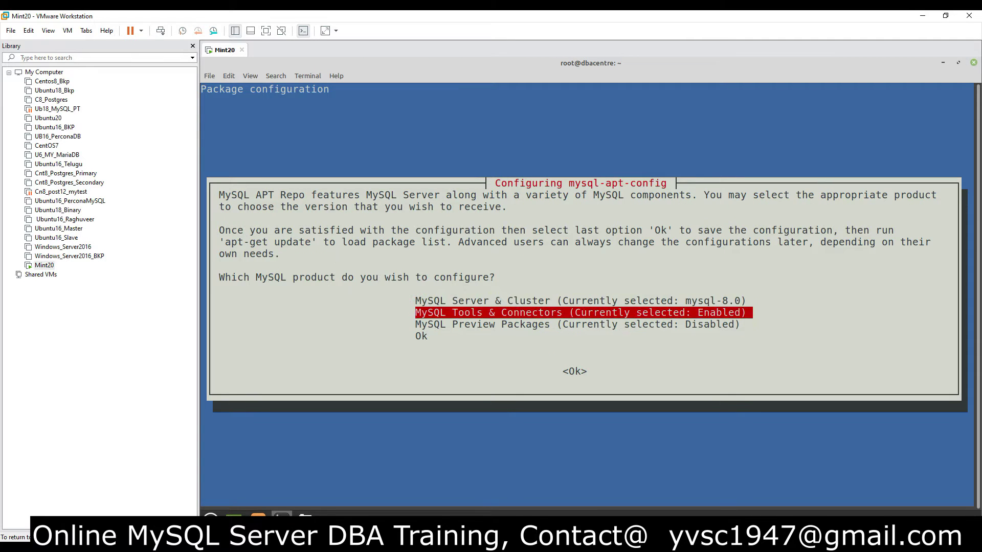
key("Down")
key("Down")
key("Return")
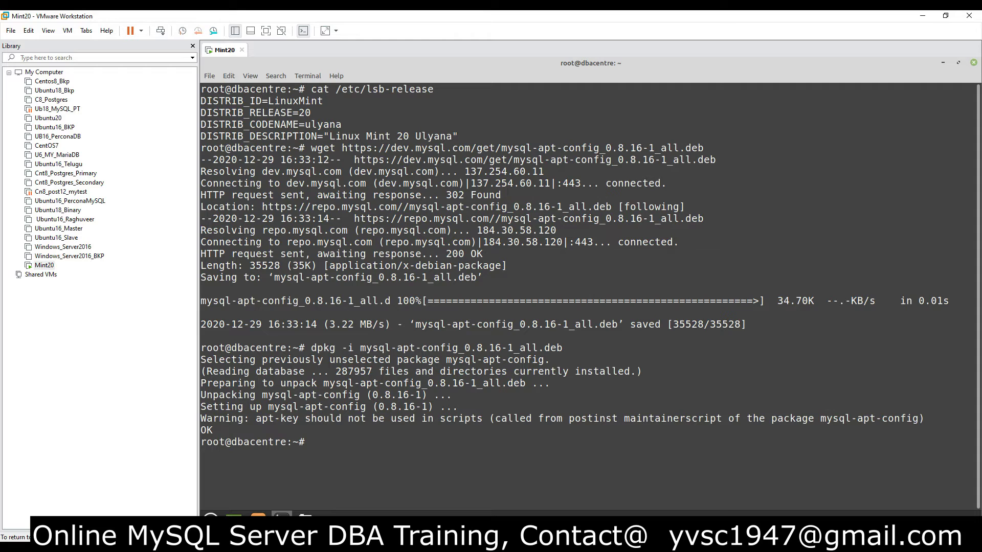
type("ap")
type("t-get")
type(" update")
Run apt-get update to load the new MySQL 8.0 repository lists.
key("Return")
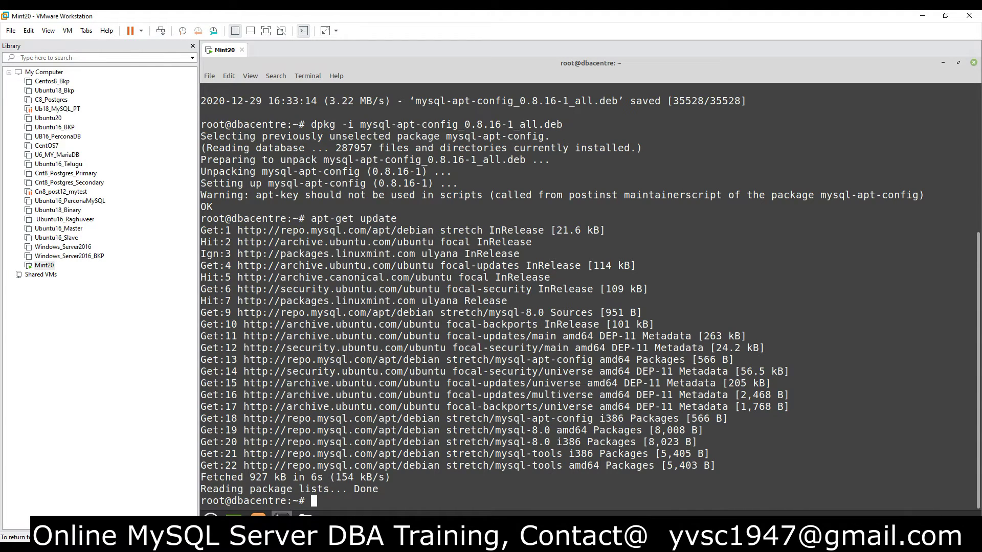
type("clear")
Clear the screen and install the MySQL server, confirming the 31.2 MB download.
key("Return")
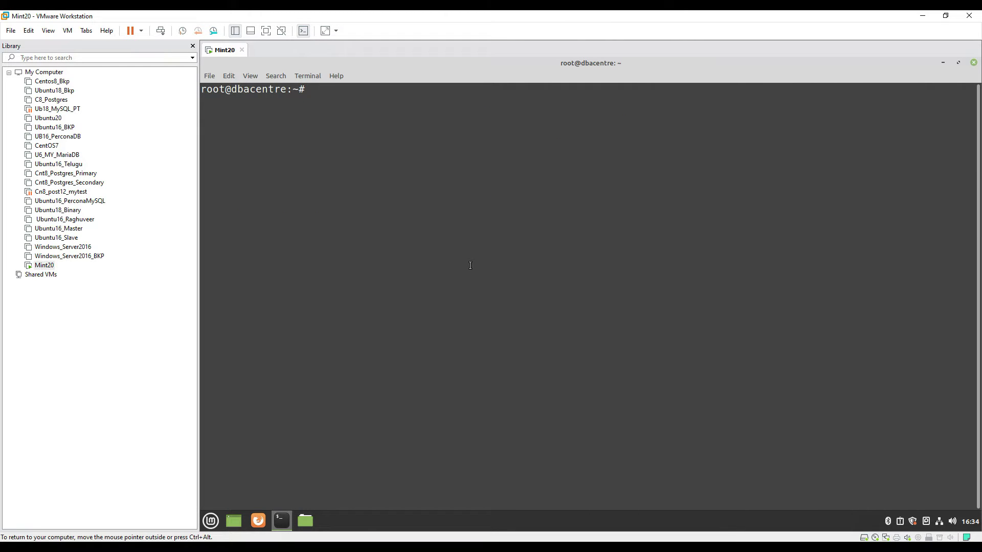
type("apt-get ")
type("install mysq")
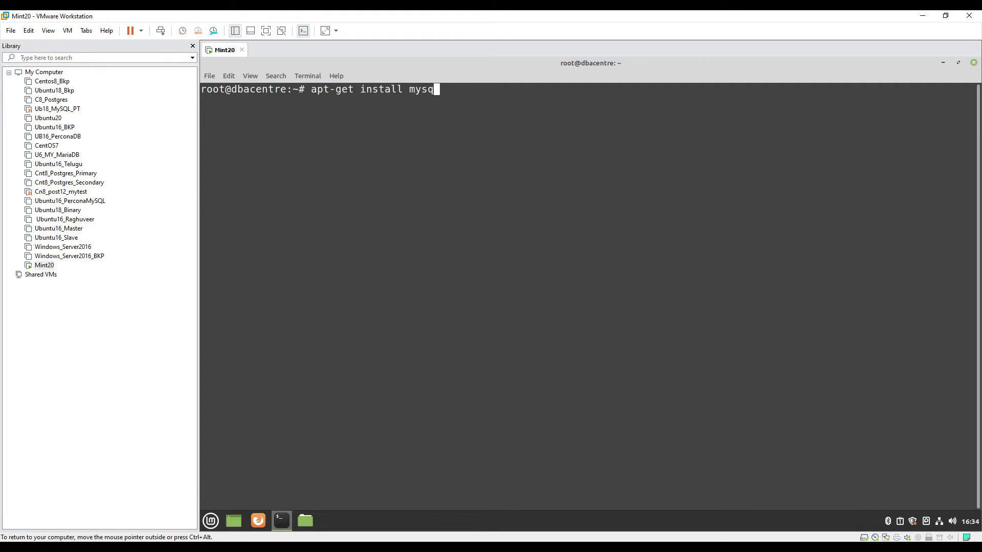
type("l-server")
key("Return")
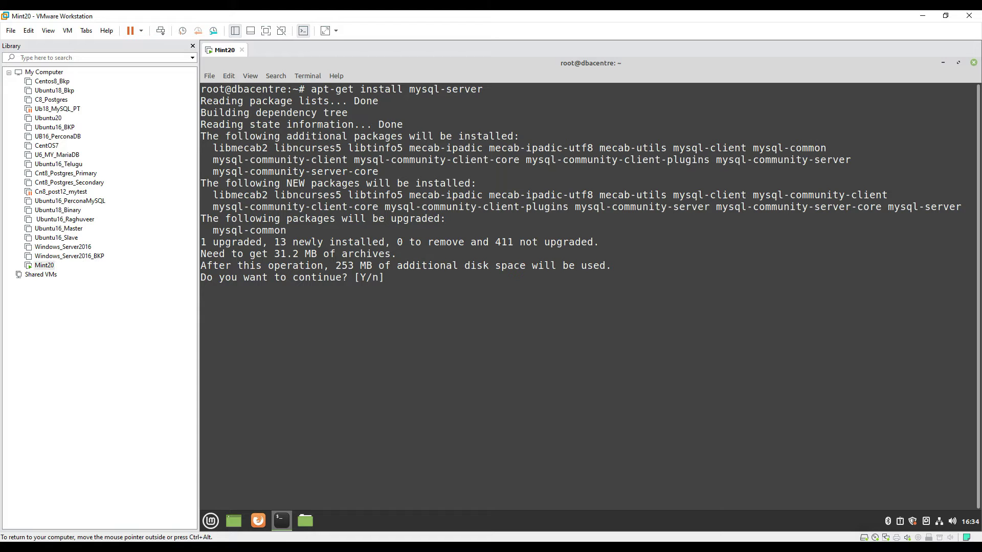
type("Y")
key("Return")
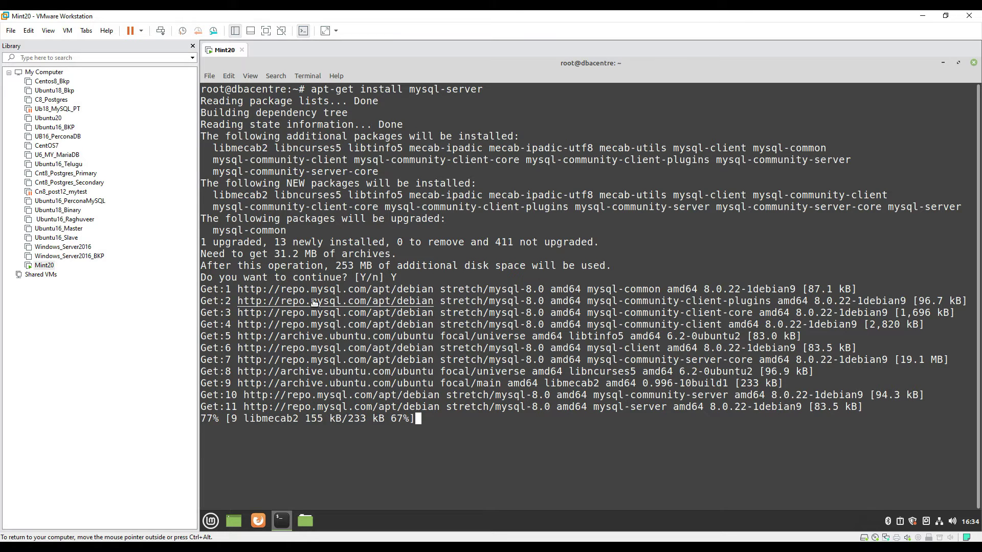
left_click_drag(525, 289, 544, 289)
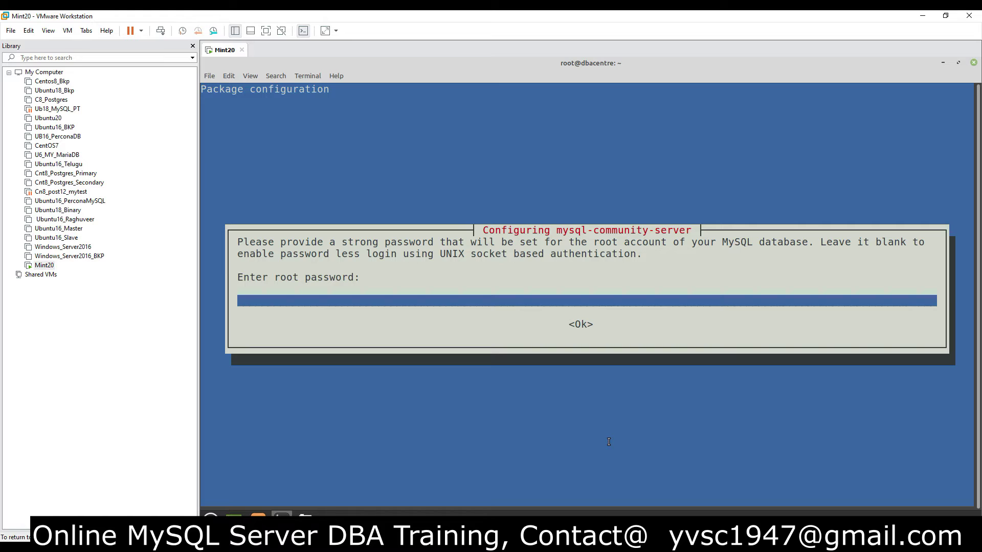
type("*")
type("*******")
Enter and confirm the root password, then choose Use Legacy Authentication Method.
key("Return")
type("****")
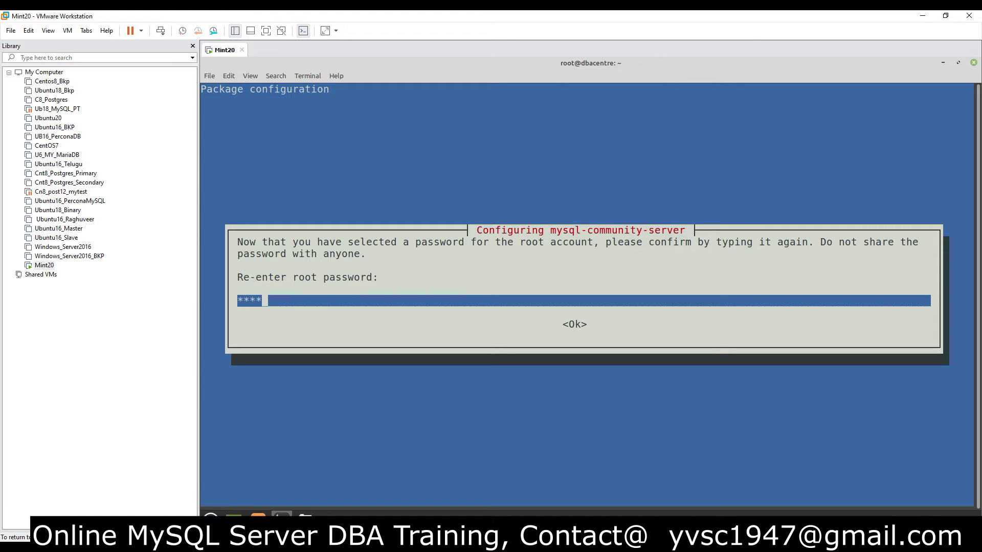
type("****")
key("Return")
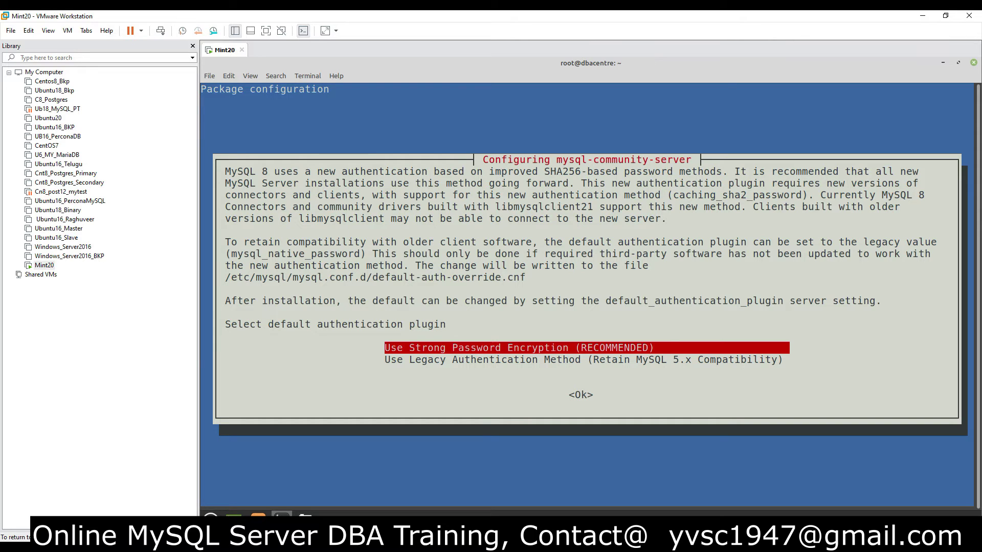
key("Down")
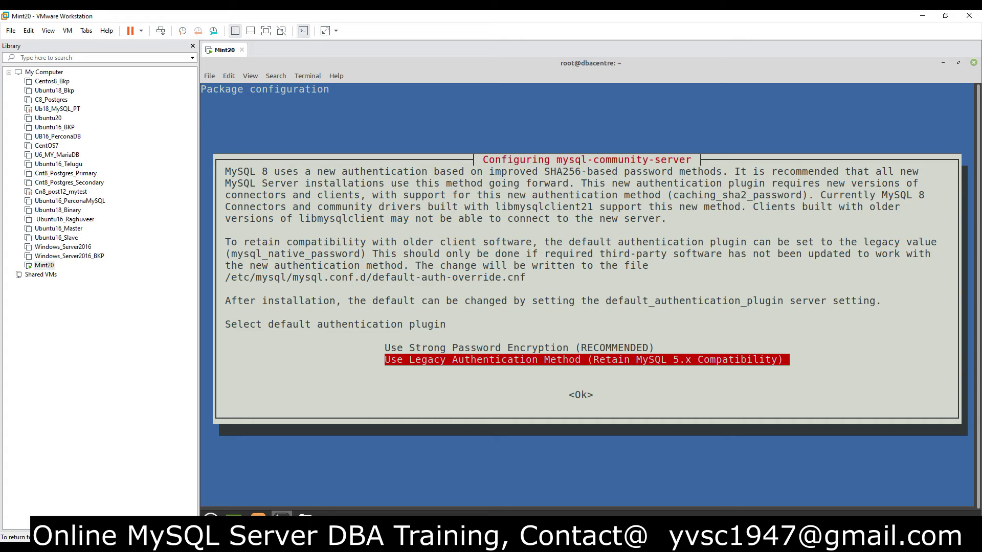
key("Return")
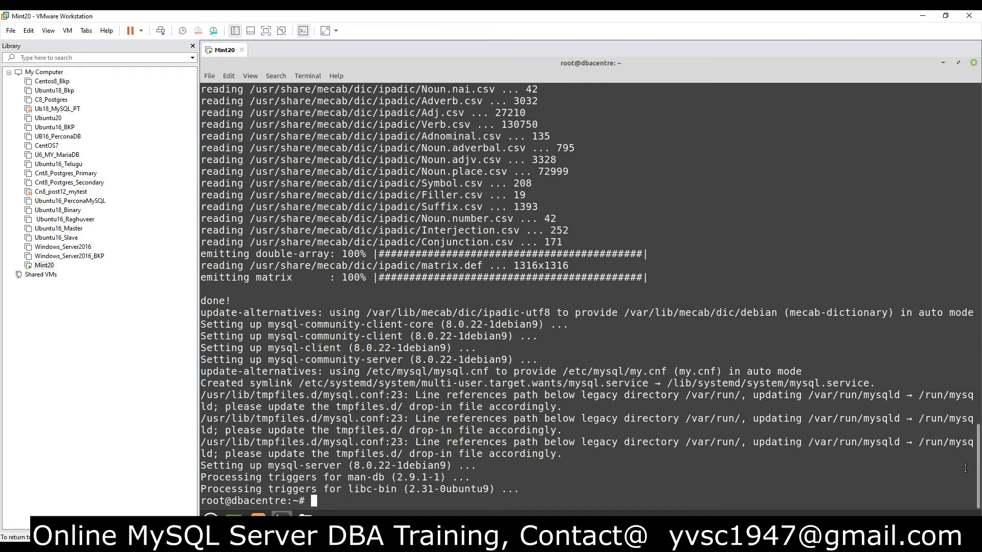
type("clear")
Clear the screen and log in with mysql -u root -p and the root password.
key("Return")
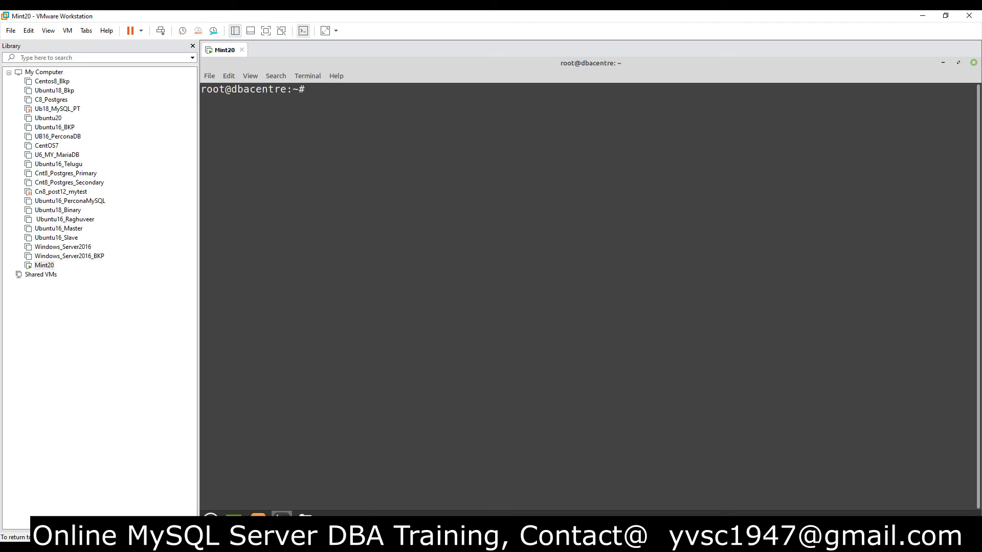
type("mysql -")
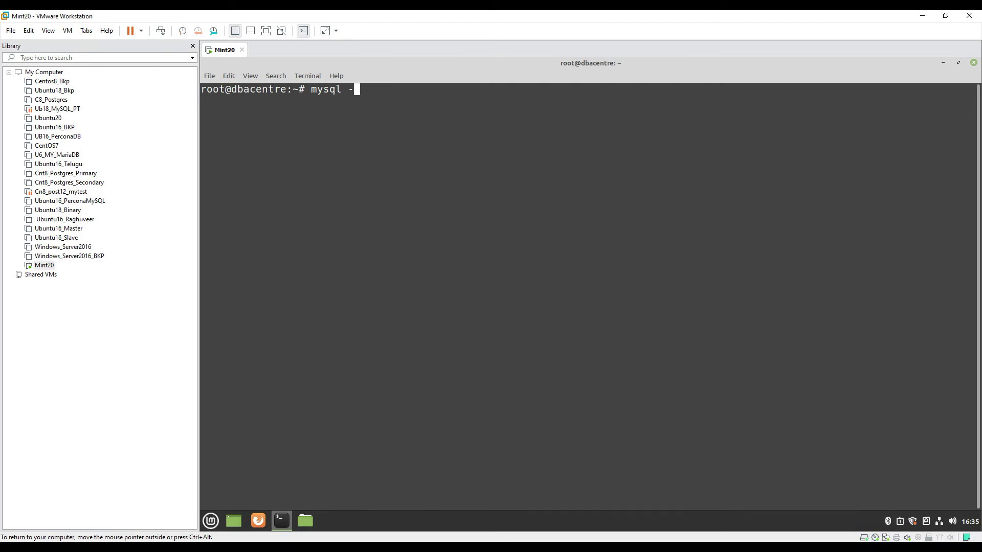
type("u root -")
type("p")
key("Return")
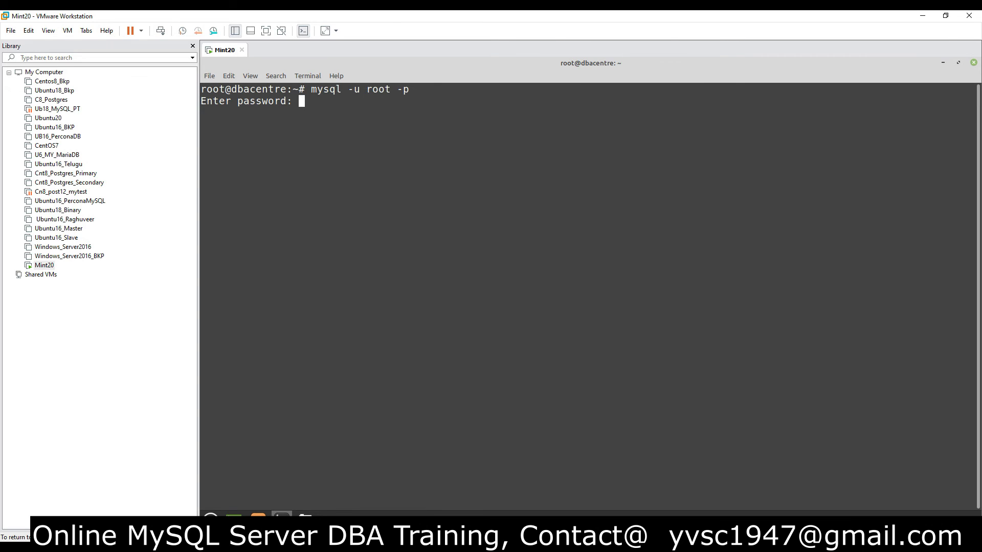
key("Return")
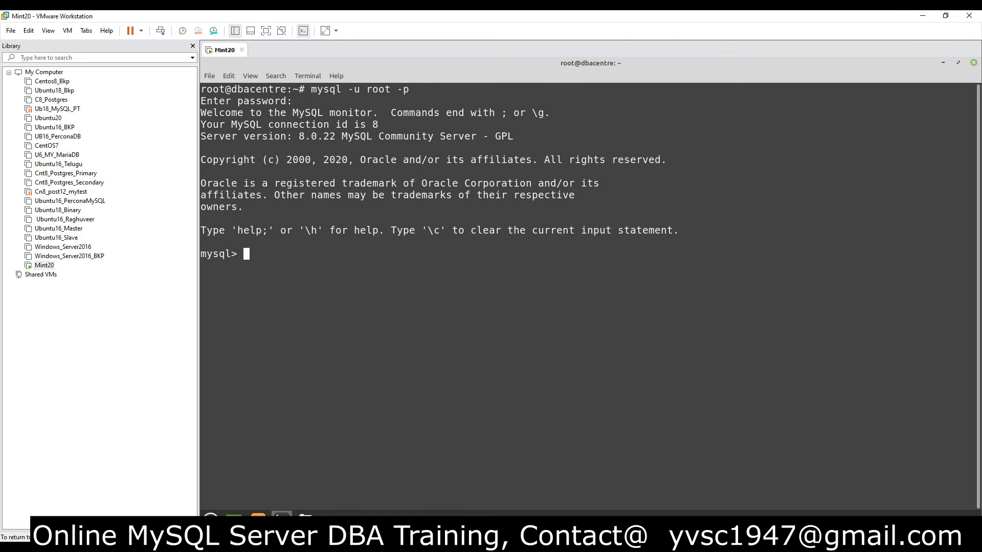
type("select ")
type("versio")
type("n();")
Run select version(); and show databases; to confirm 8.0.22 and list four databases.
key("Return")
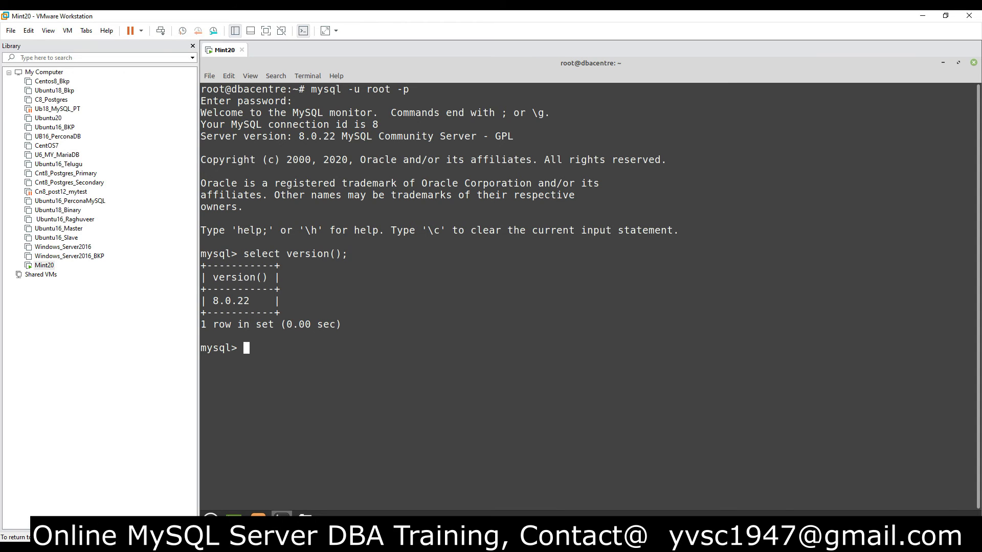
type("show data")
type("bases;")
key("Return")
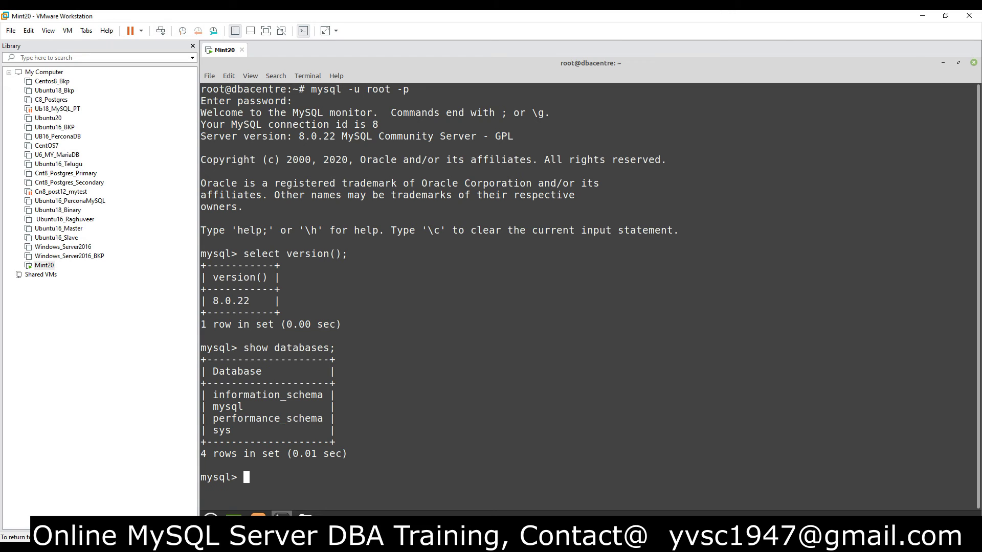